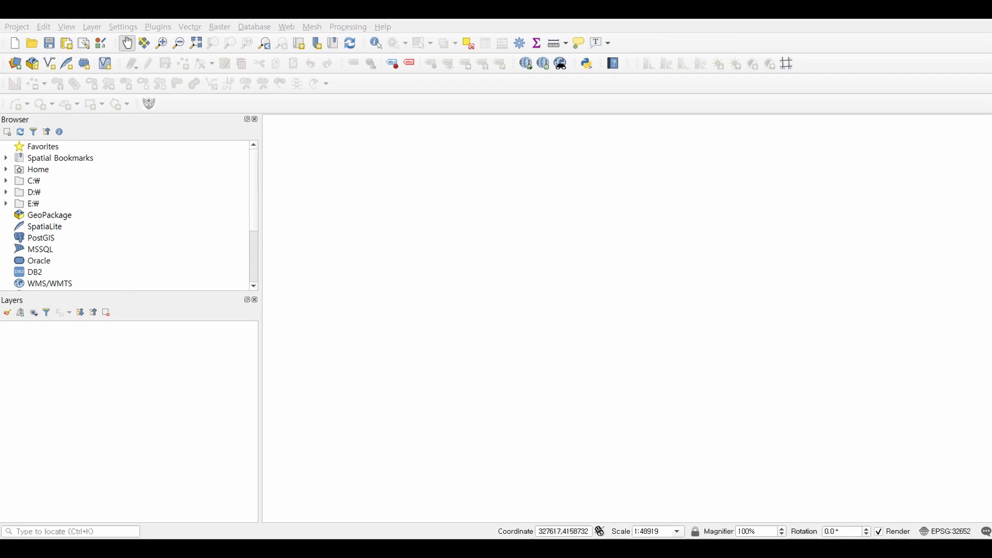
Drag the Landsat 8 B2, B3 and B4 band files into the Layers panel as raster layers
drag(658, 357, 221, 345)
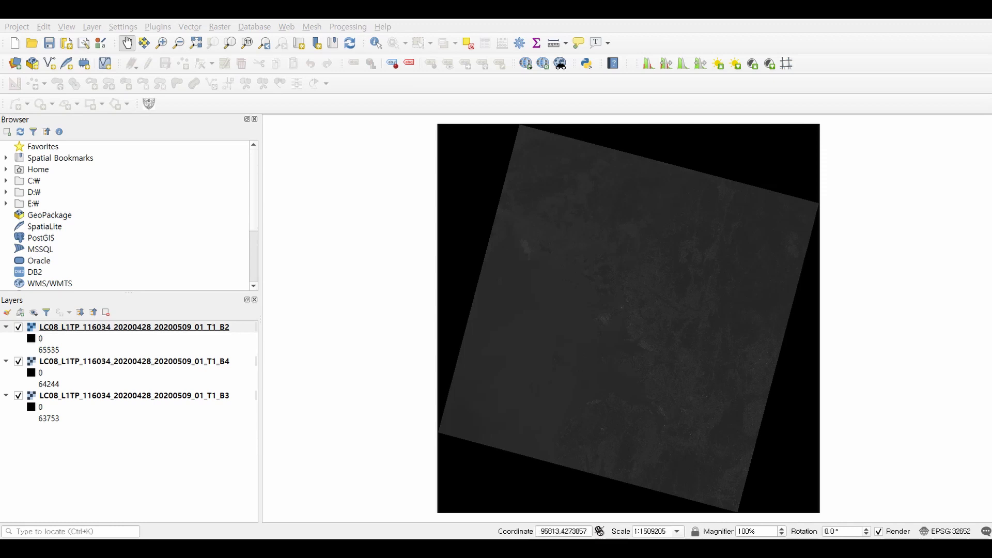
click(157, 26)
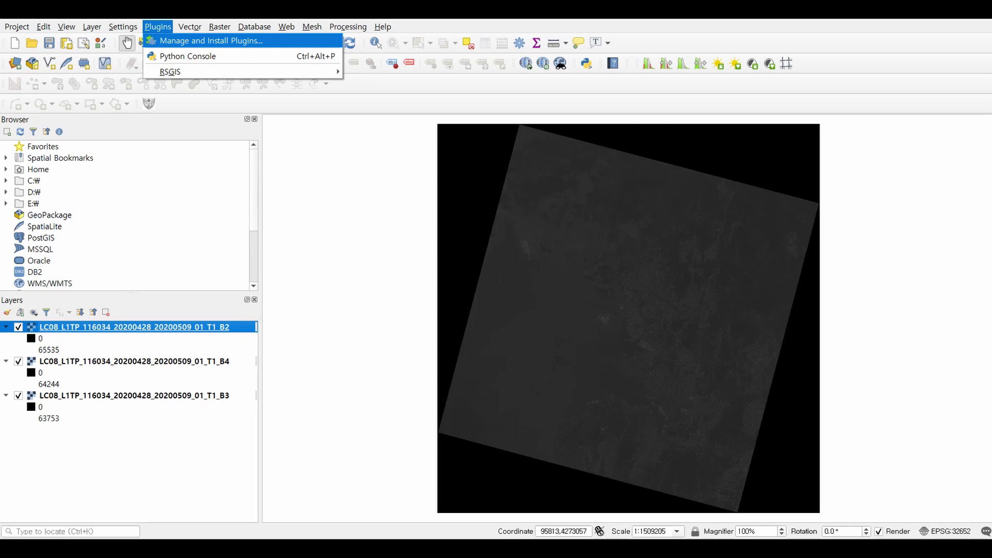
Install the Semi-Automatic Classification Plugin from Manage and Install Plugins, then close the manager
click(210, 41)
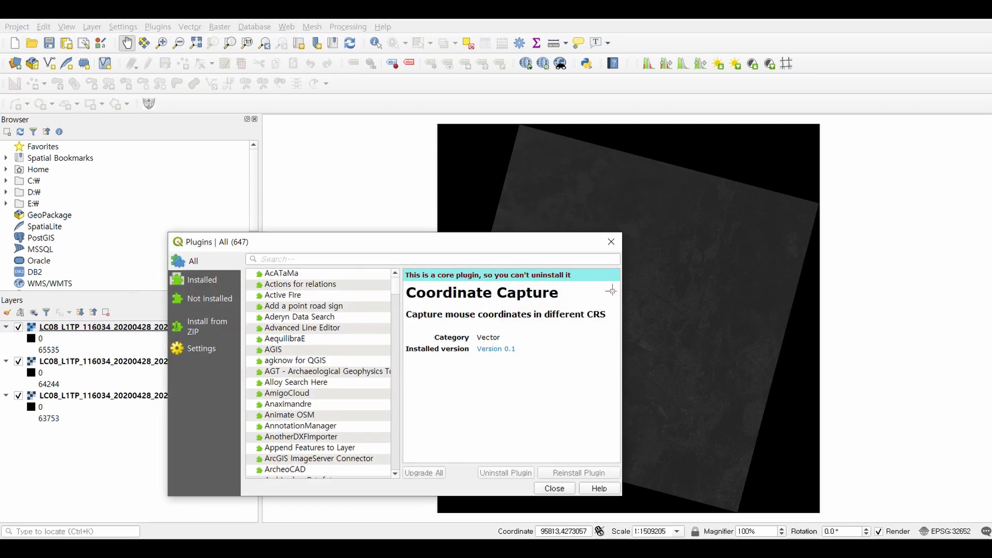
drag(335, 248, 378, 195)
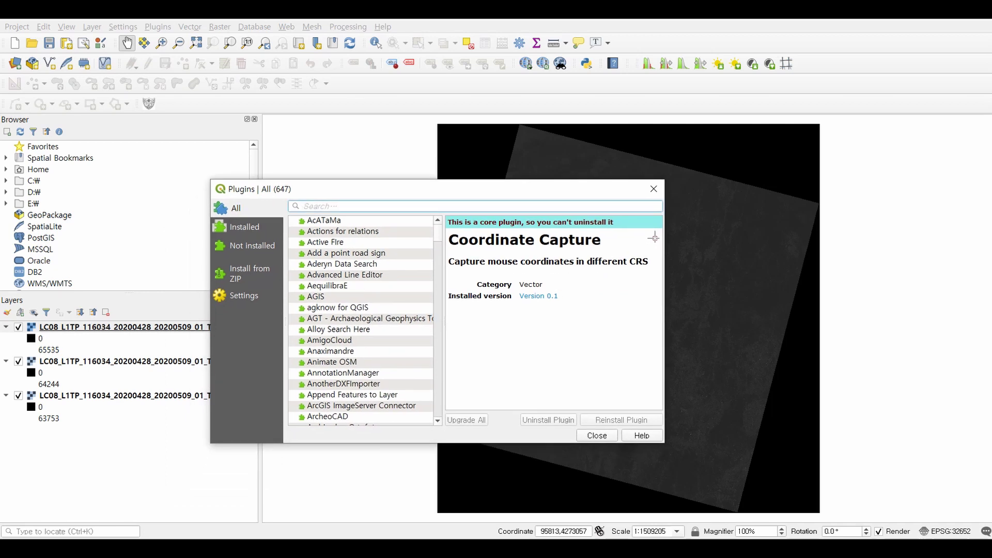
text(semi)
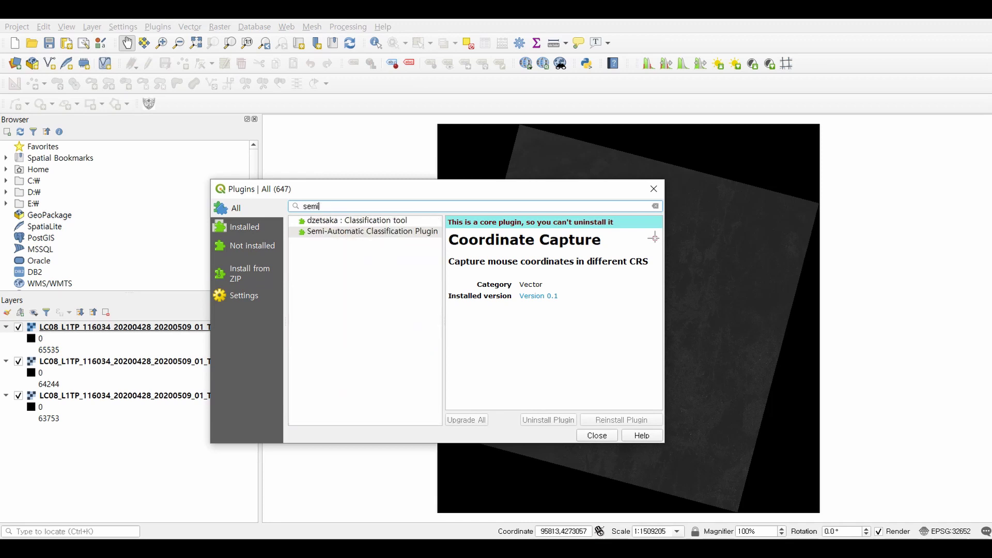
click(372, 231)
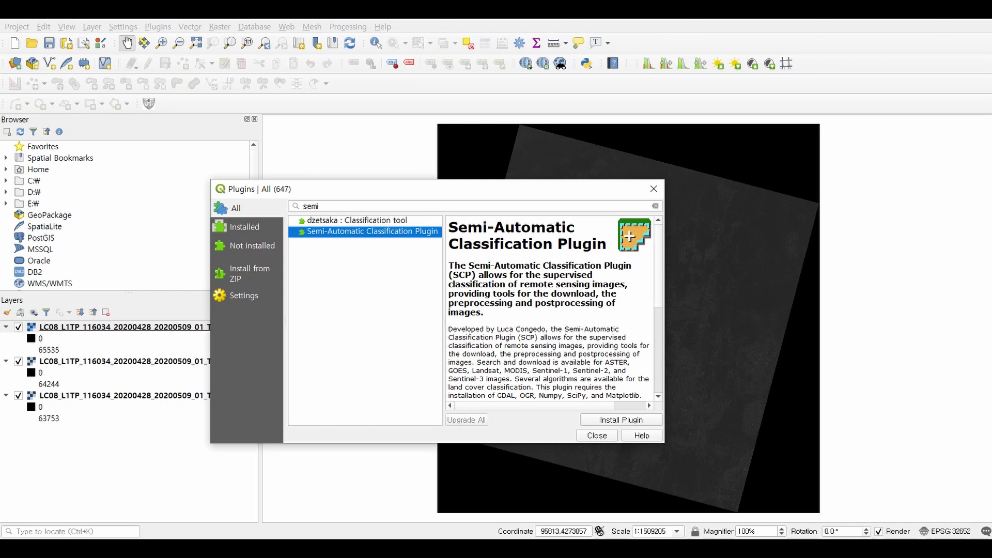
click(616, 419)
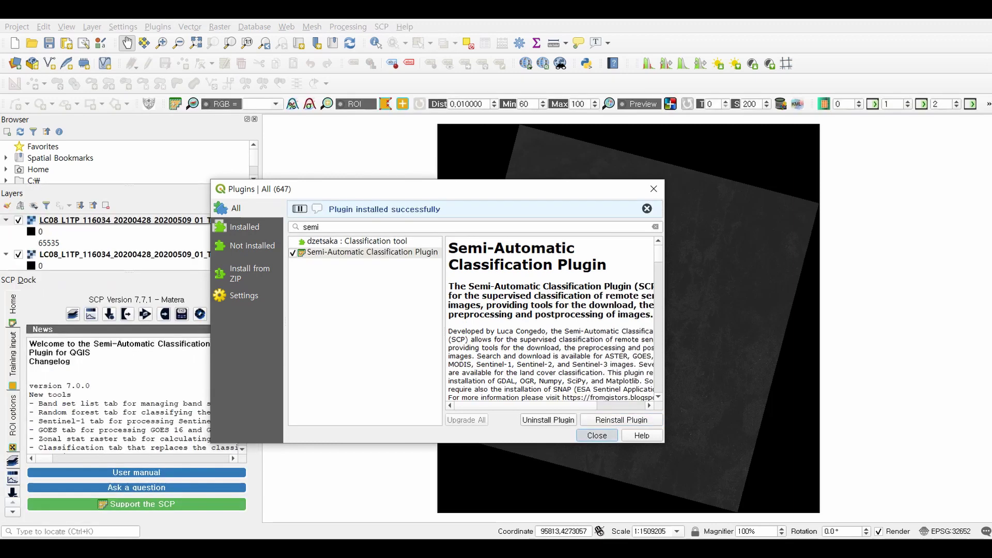
click(597, 435)
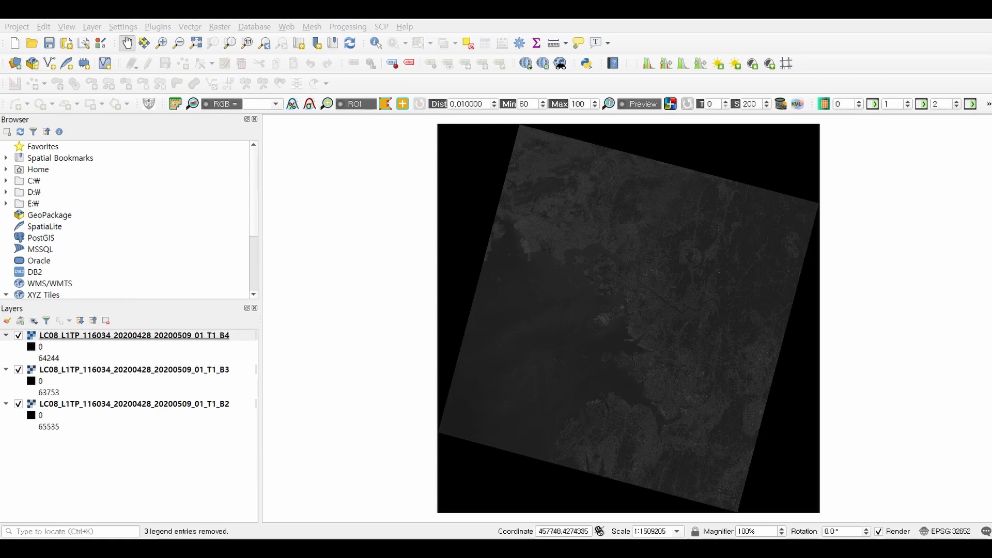
In the SCP Band set, refresh the band list and add B2, B3 and B4 to band set 1
click(382, 26)
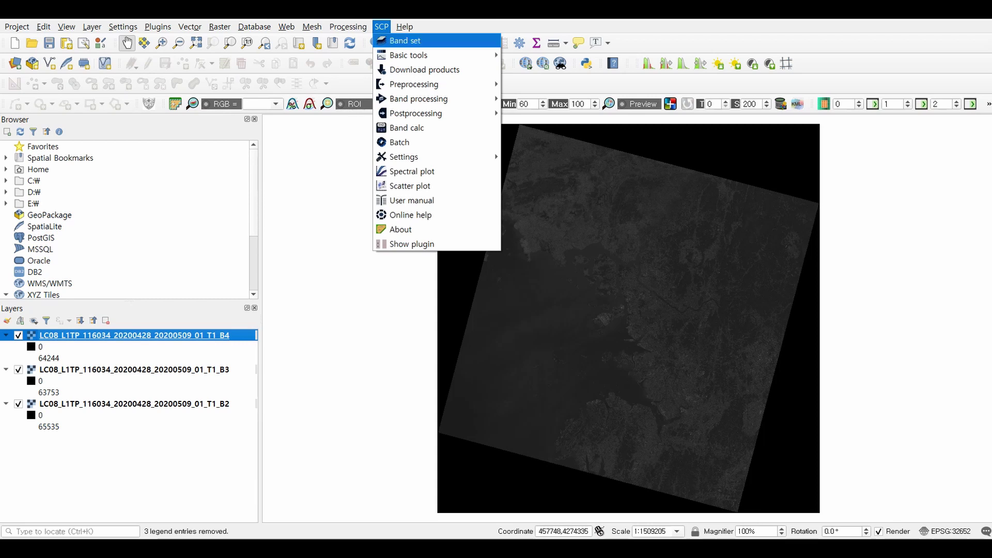
click(405, 41)
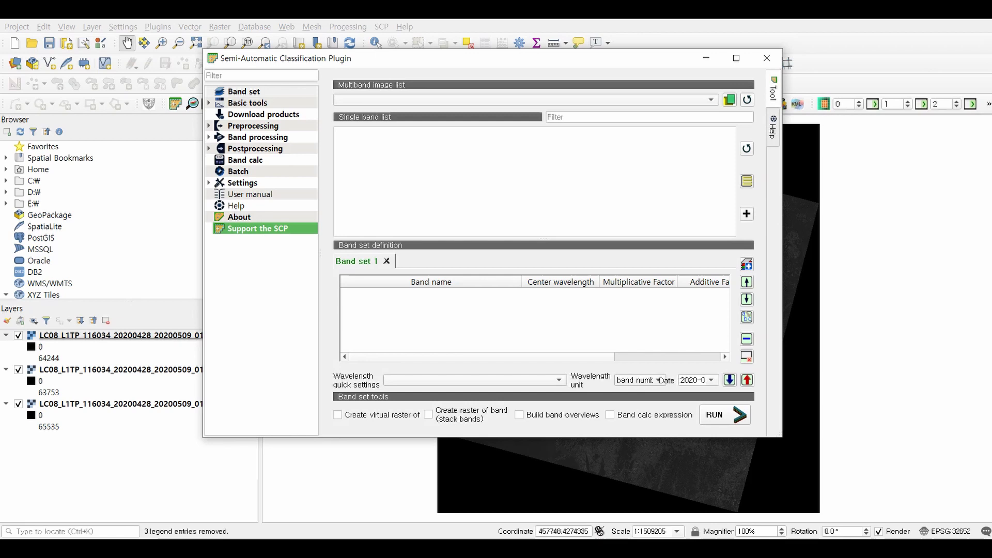
click(746, 148)
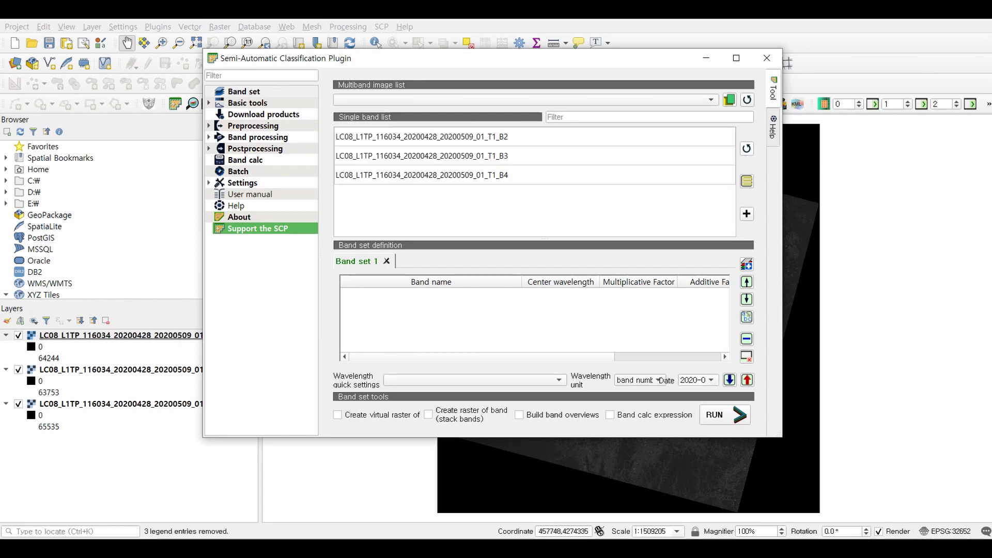
drag(419, 137, 419, 175)
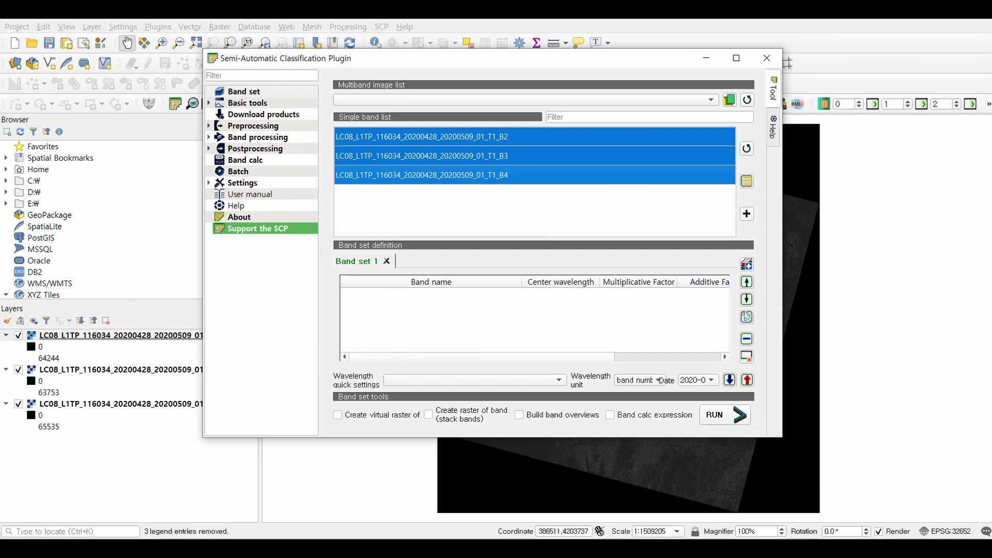
click(747, 213)
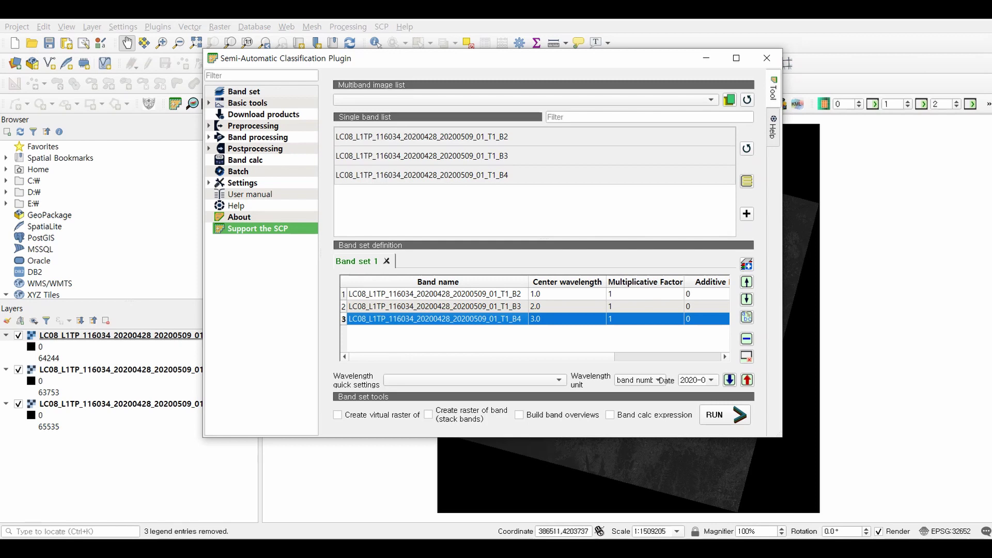
Keep B4 as the last band and enable 'Create raster of band set (stack bands)'
click(747, 281)
click(747, 299)
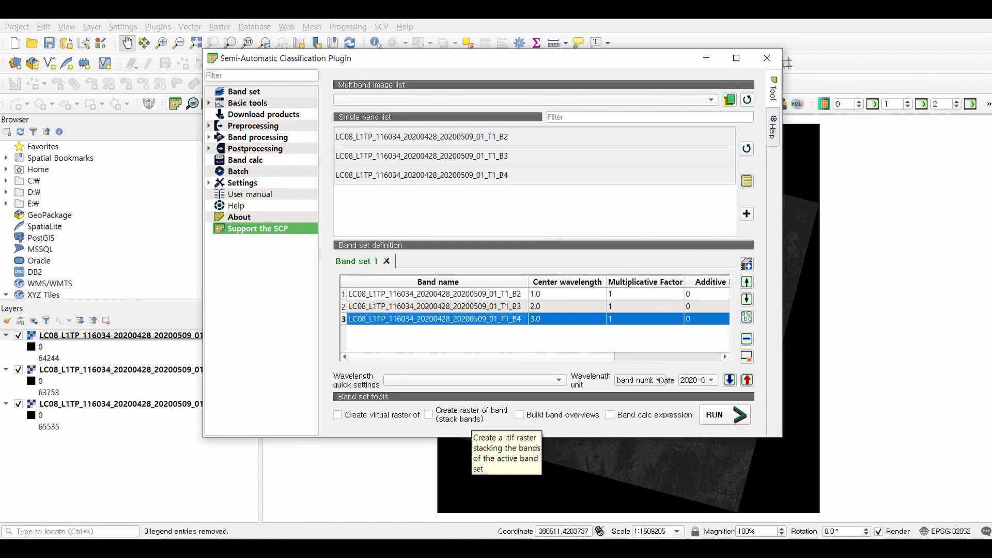
click(428, 414)
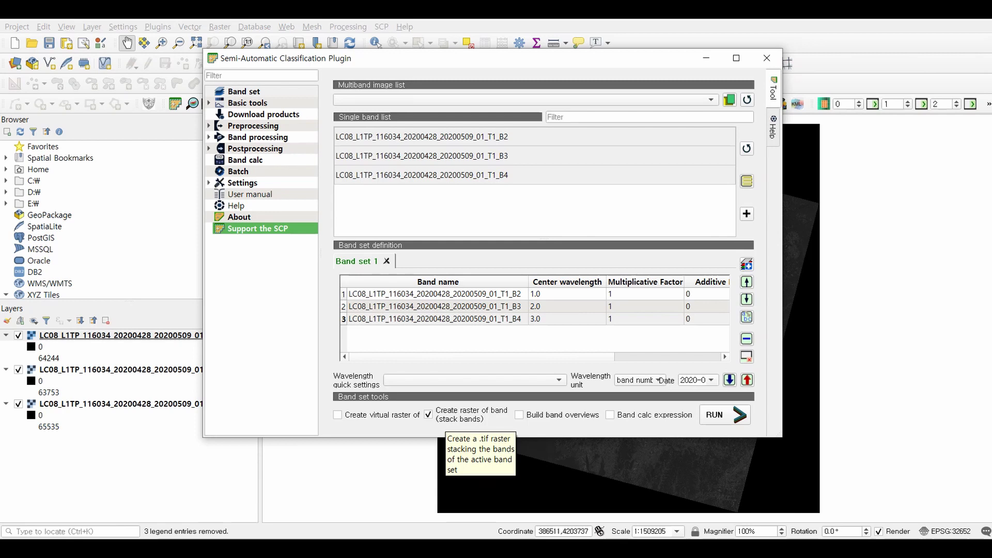
Run the band stacking into the chosen output folder, then close the SCP window once written
click(725, 415)
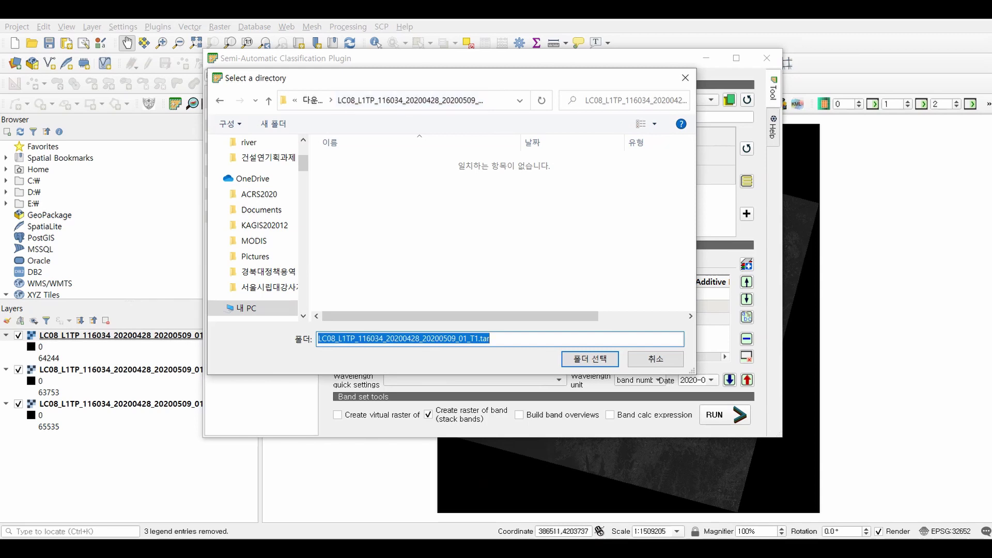
key(Return)
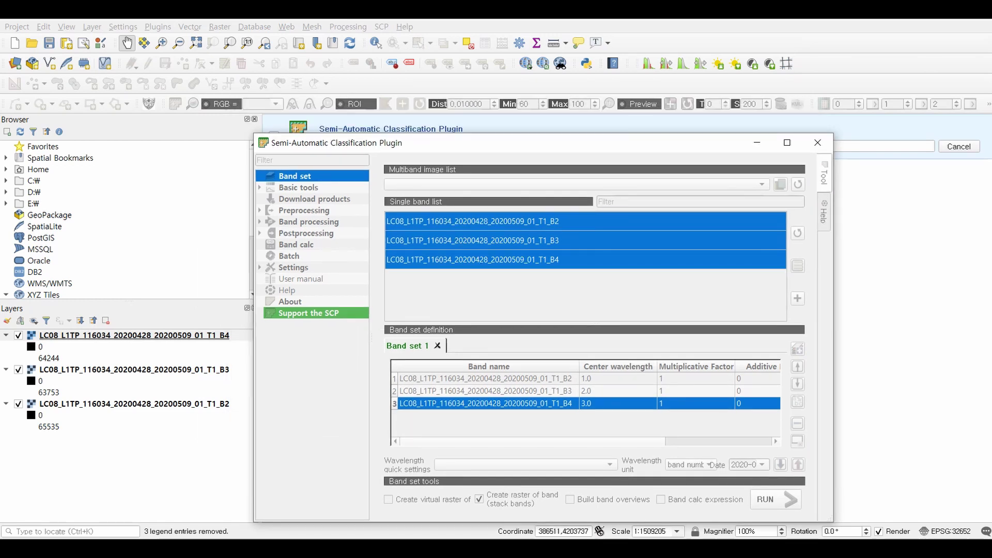
drag(619, 140, 627, 164)
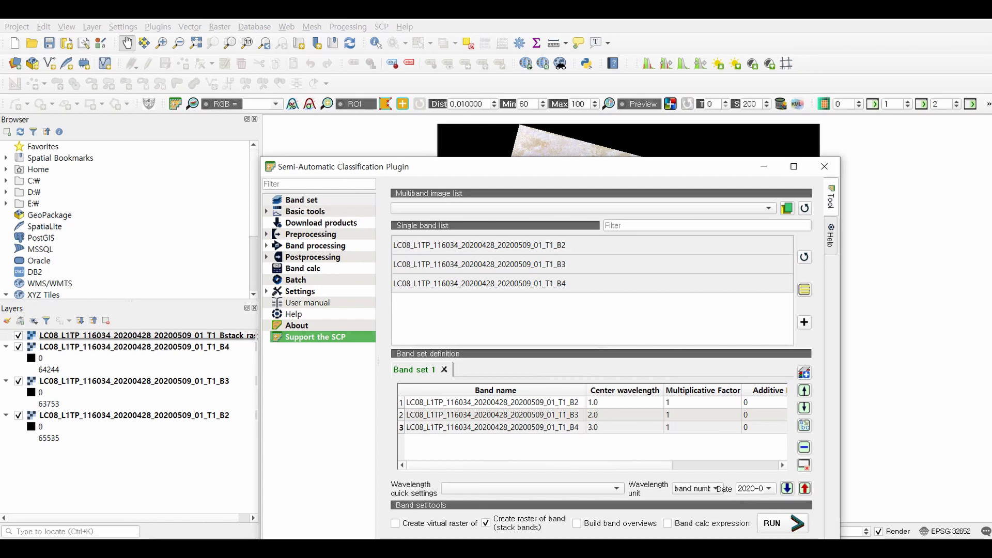
drag(350, 166, 347, 142)
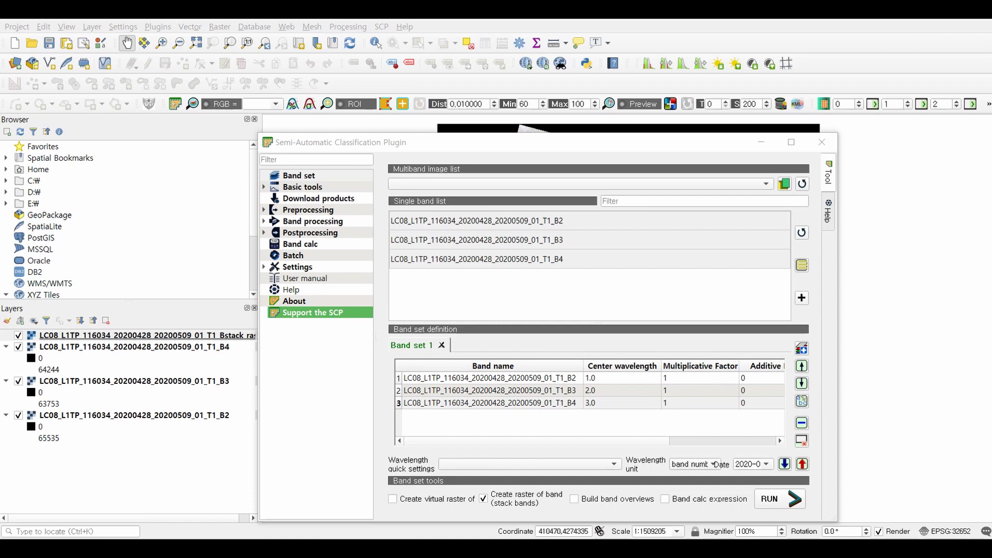
click(822, 142)
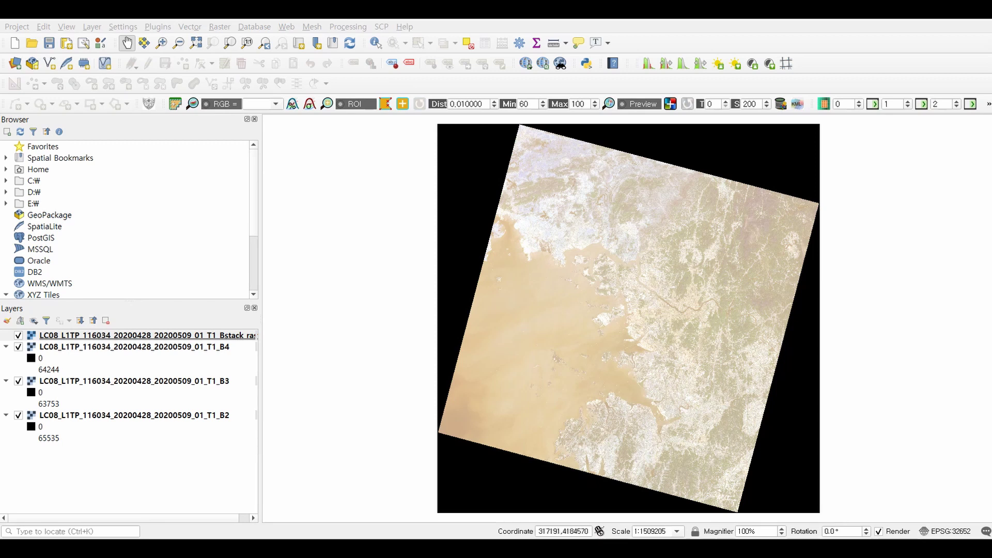
scroll(674, 283, up, 2)
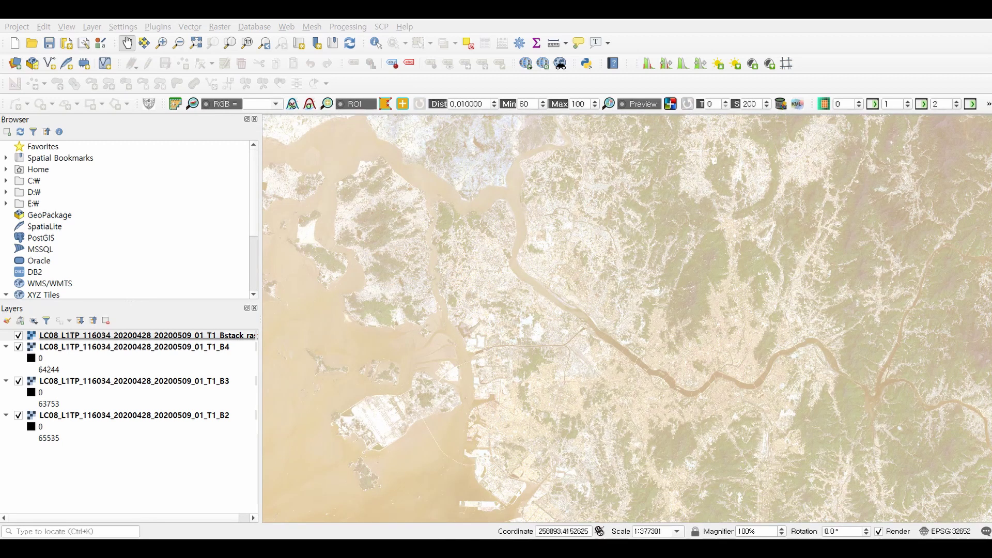
Hide the single-band B4, B3 and B2 layers so only the stacked composite shows
click(117, 335)
click(18, 347)
click(18, 380)
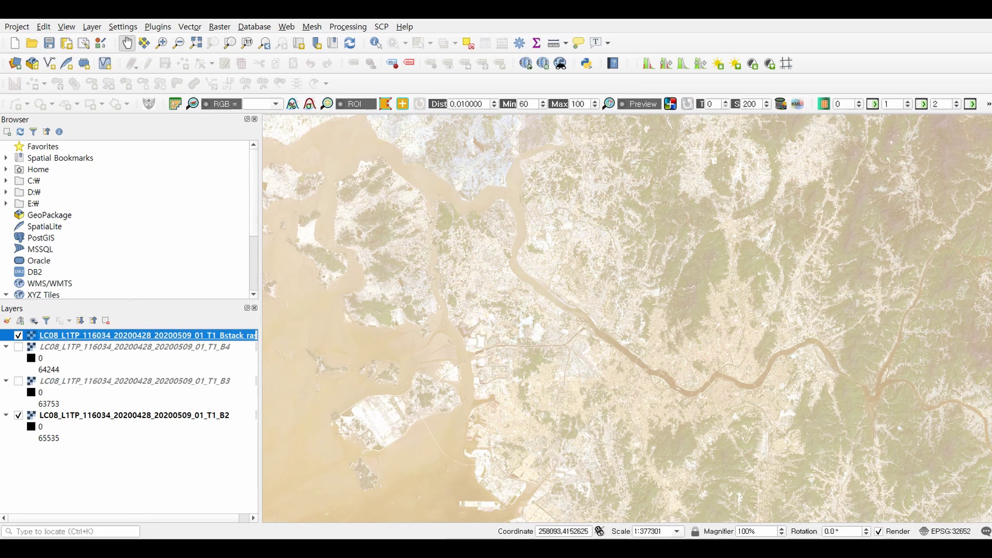
click(18, 415)
scroll(683, 391, up, 1)
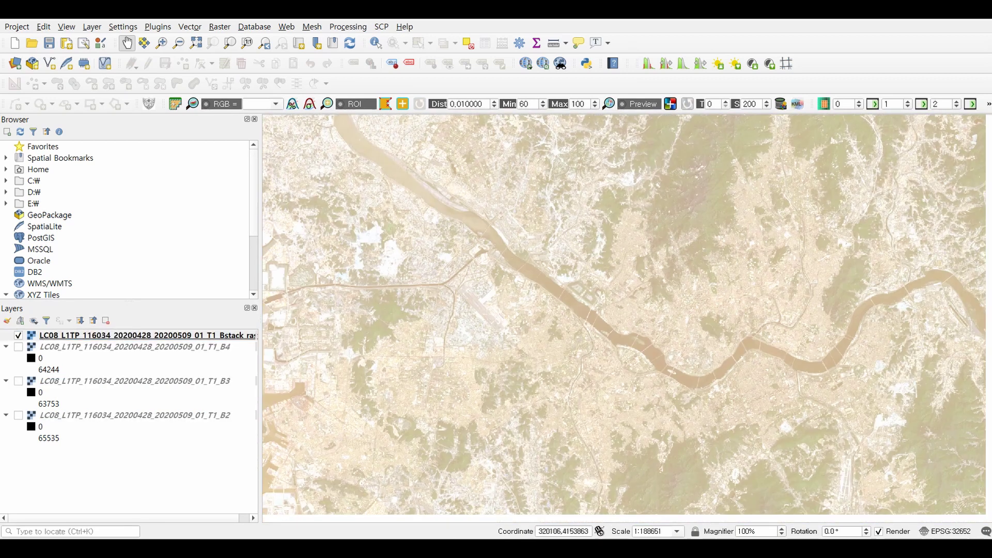
scroll(755, 397, up, 1)
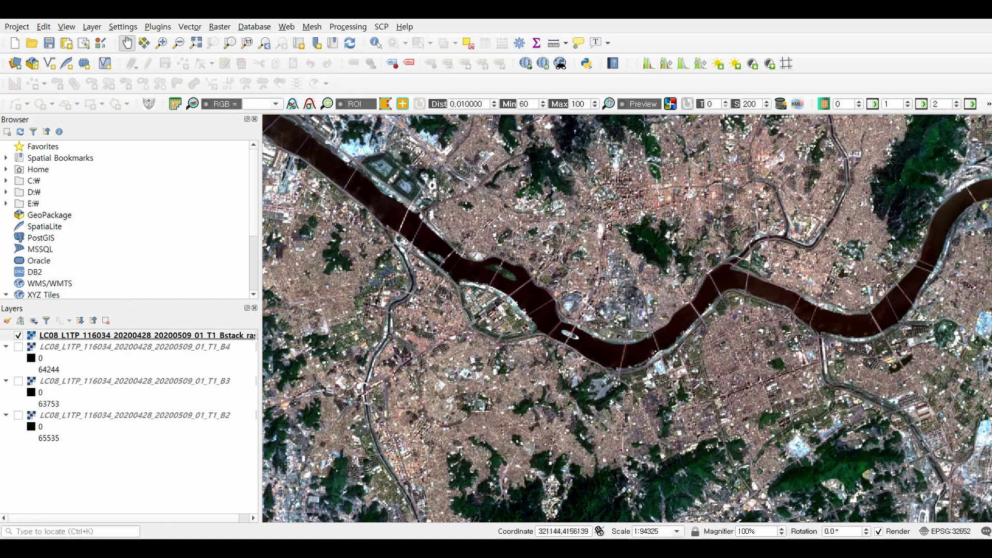
Pan and zoom around central Seoul to centre the Han River in the view
mouse_move(620, 272)
mouse_down()
mouse_move(624, 433)
mouse_move(612, 194)
mouse_up()
mouse_move(621, 426)
mouse_down()
mouse_move(589, 233)
mouse_move(376, 442)
mouse_up()
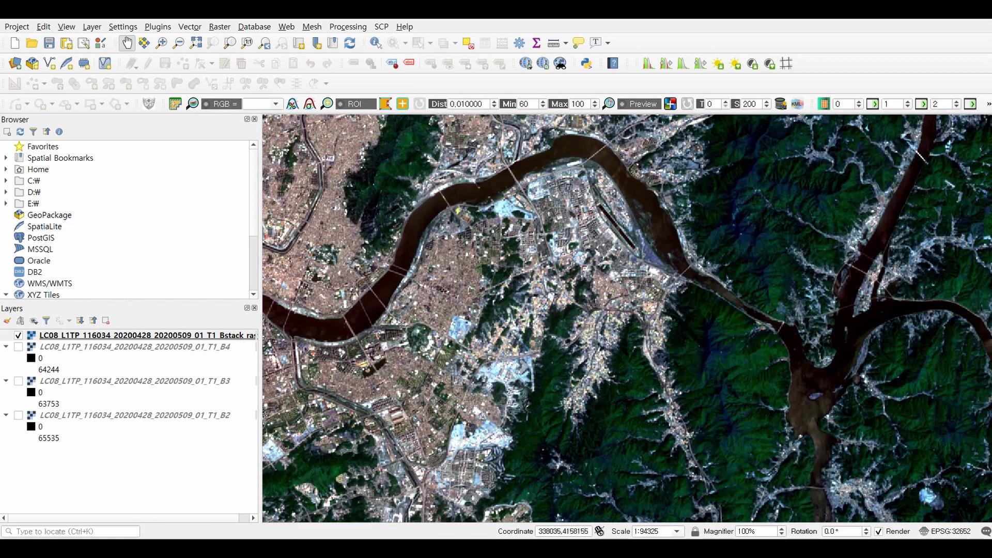
drag(543, 233, 666, 419)
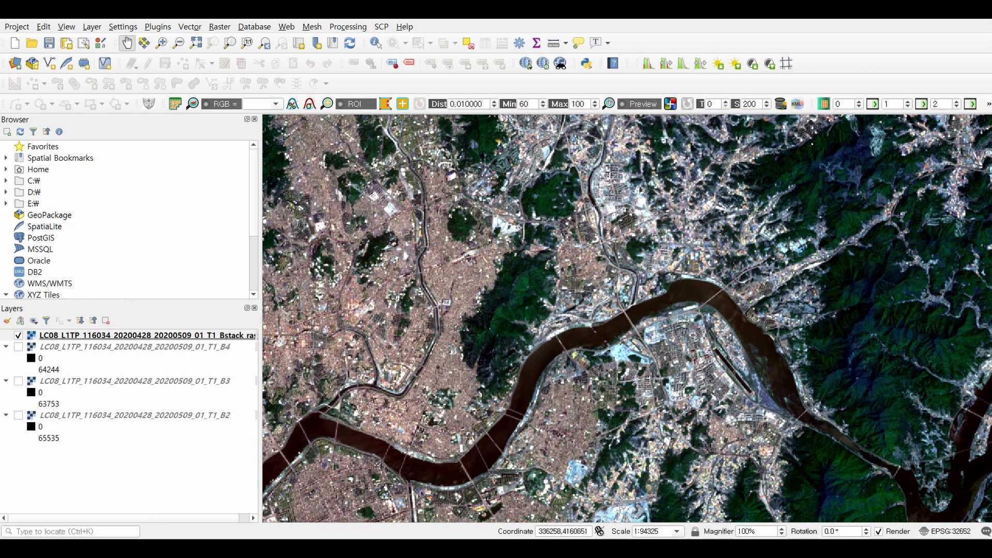
drag(466, 310, 694, 326)
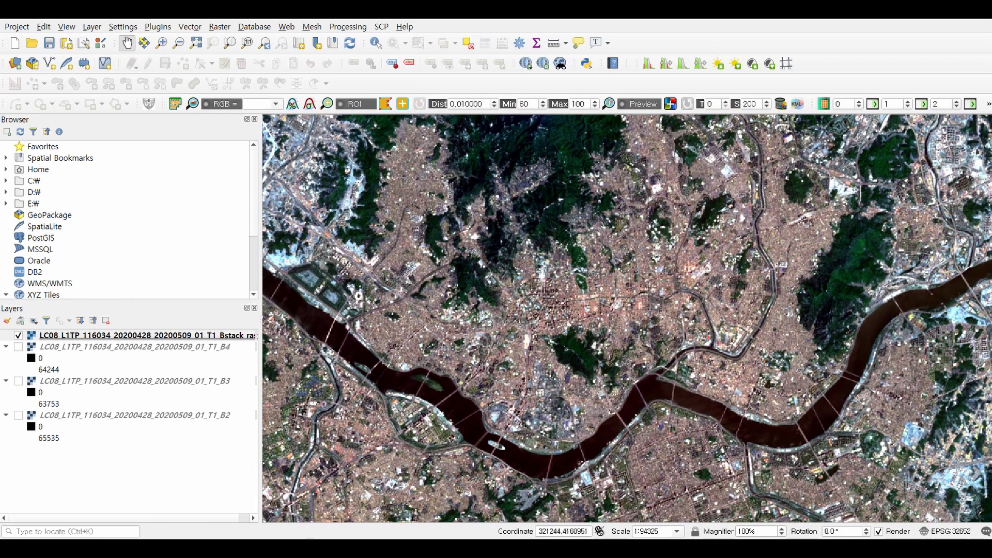
mouse_move(543, 310)
mouse_down()
mouse_move(574, 325)
mouse_move(737, 303)
mouse_up()
drag(605, 357, 354, 188)
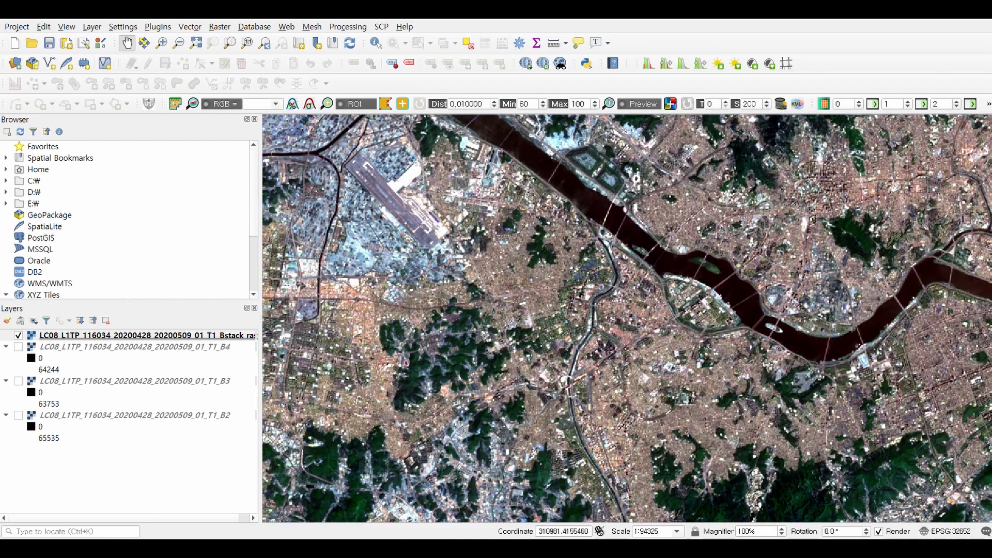
drag(543, 310, 388, 295)
scroll(698, 372, up, 2)
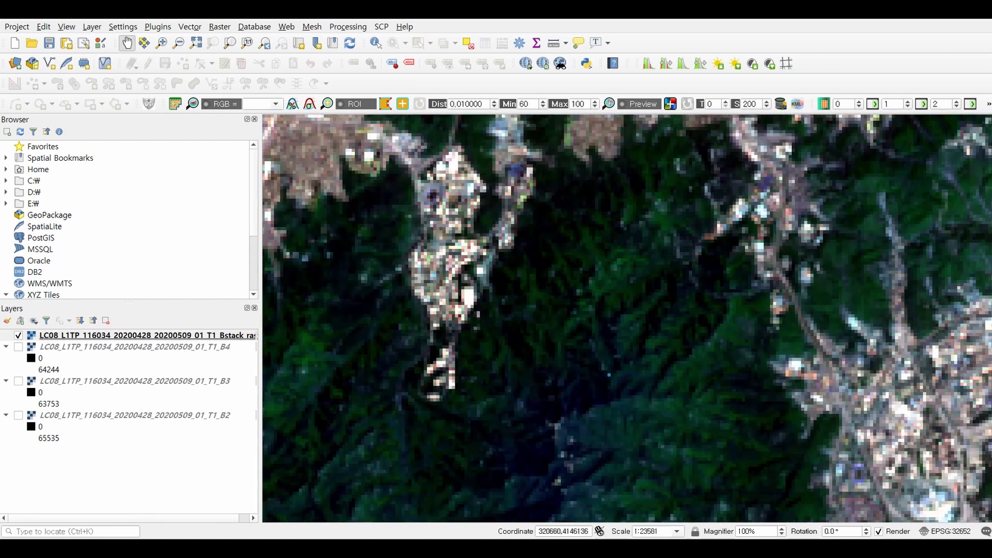
scroll(673, 331, down, 2)
drag(589, 233, 597, 387)
drag(590, 233, 535, 333)
mouse_move(590, 349)
mouse_down()
mouse_move(543, 279)
mouse_move(496, 271)
mouse_move(543, 194)
mouse_up()
drag(543, 349, 674, 260)
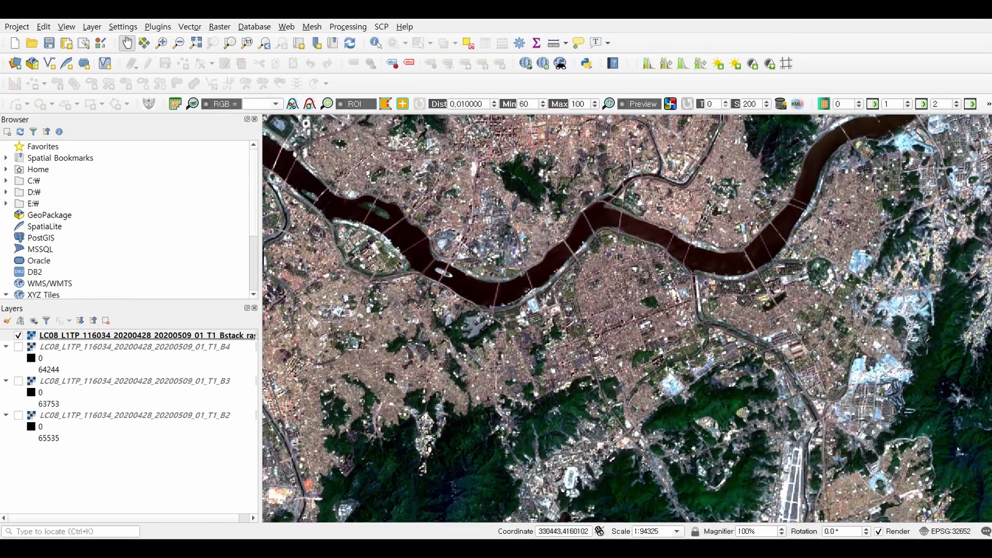